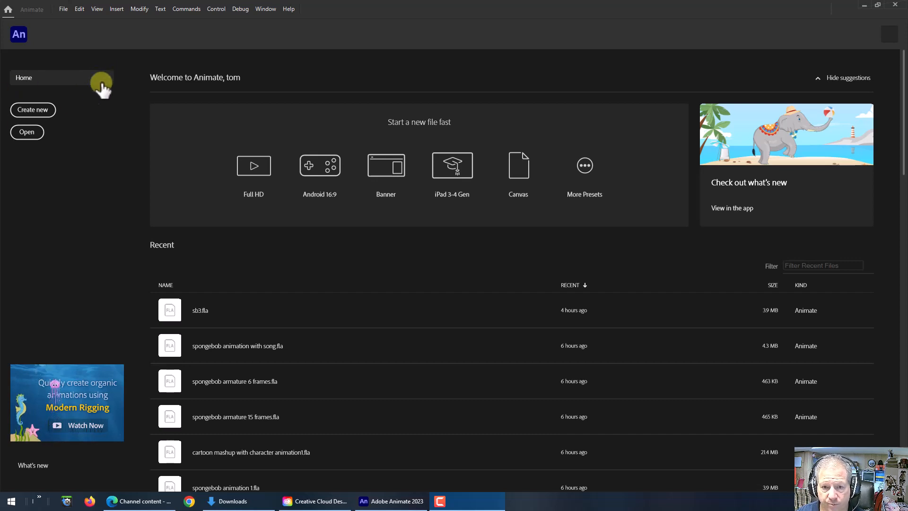
# Step: Create an HD 1280 x 720 HTML5 Canvas document at 30 fps and set its stage to no colour
pyautogui.click(46, 107)
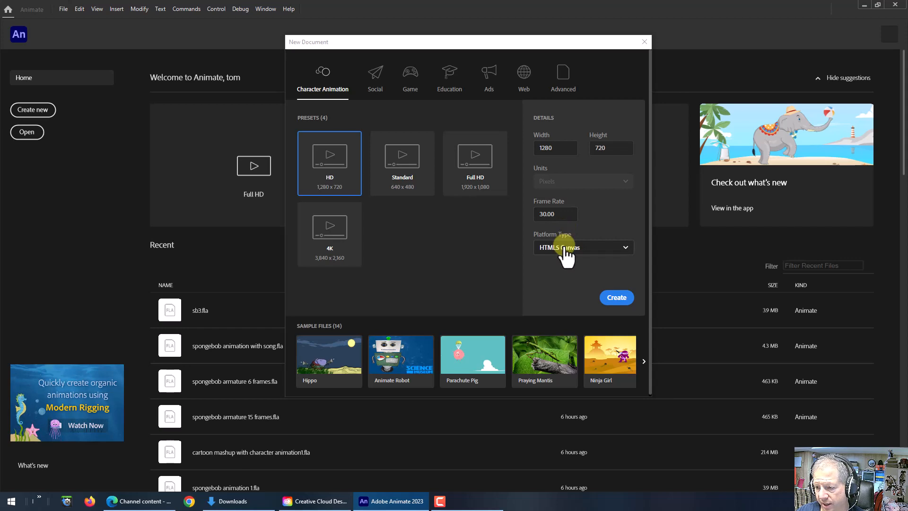
pyautogui.click(615, 299)
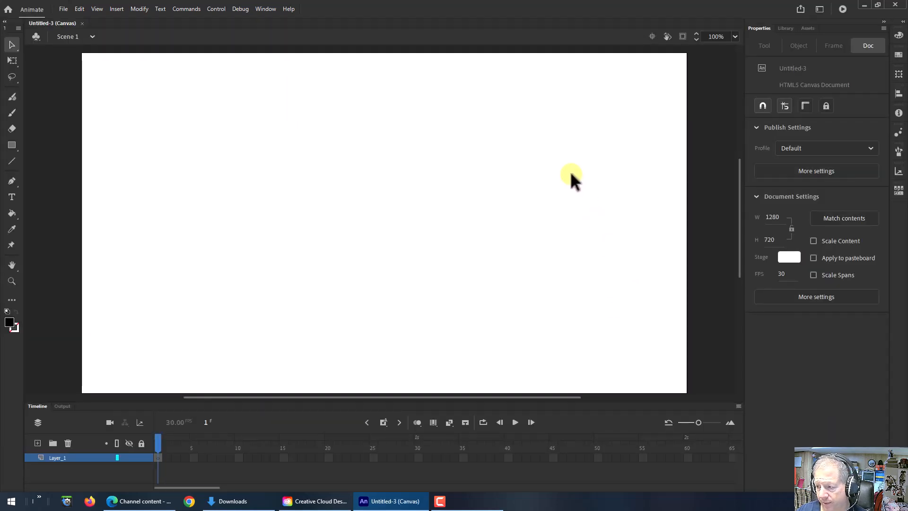
pyautogui.click(786, 258)
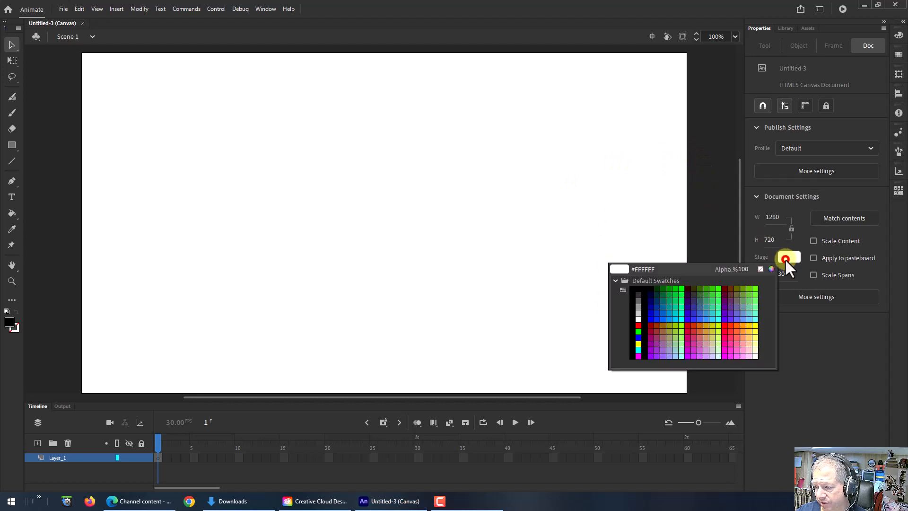
pyautogui.click(759, 268)
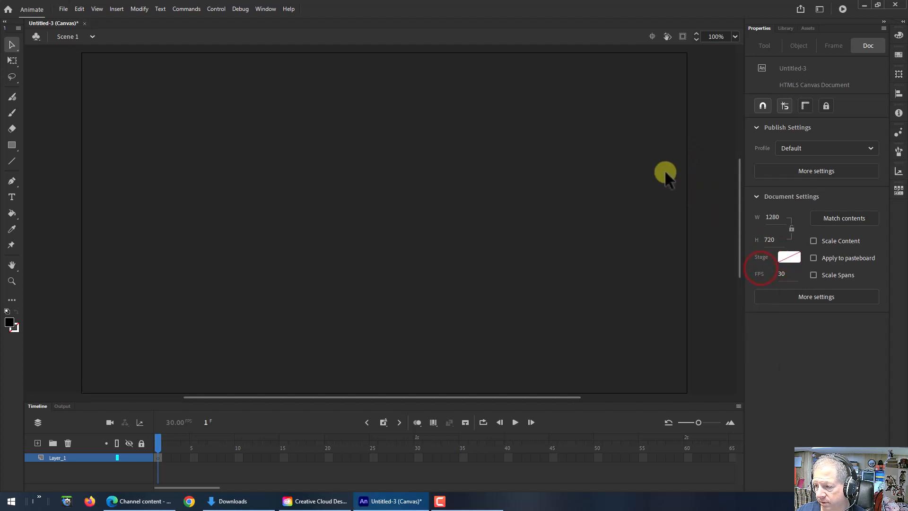
# Step: Find the College Boy character among the static character assets and place it on the stage
pyautogui.click(804, 27)
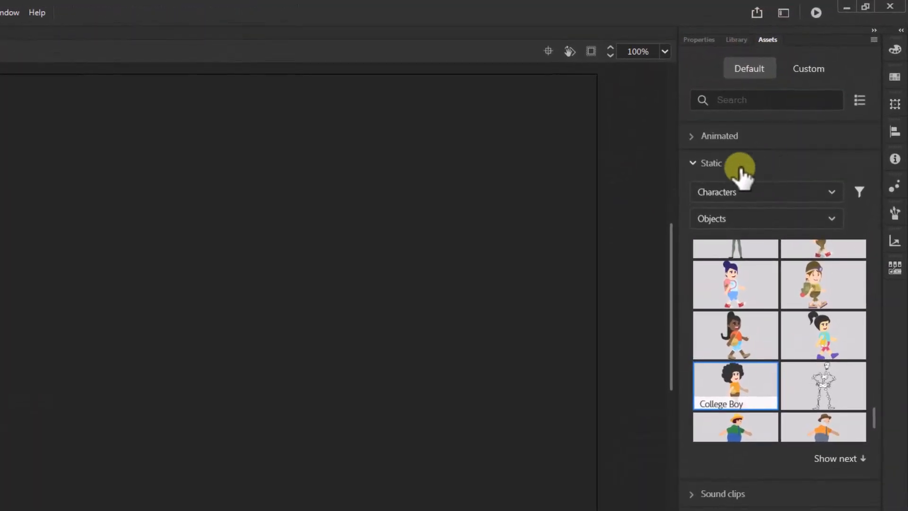
pyautogui.click(704, 155)
pyautogui.click(695, 137)
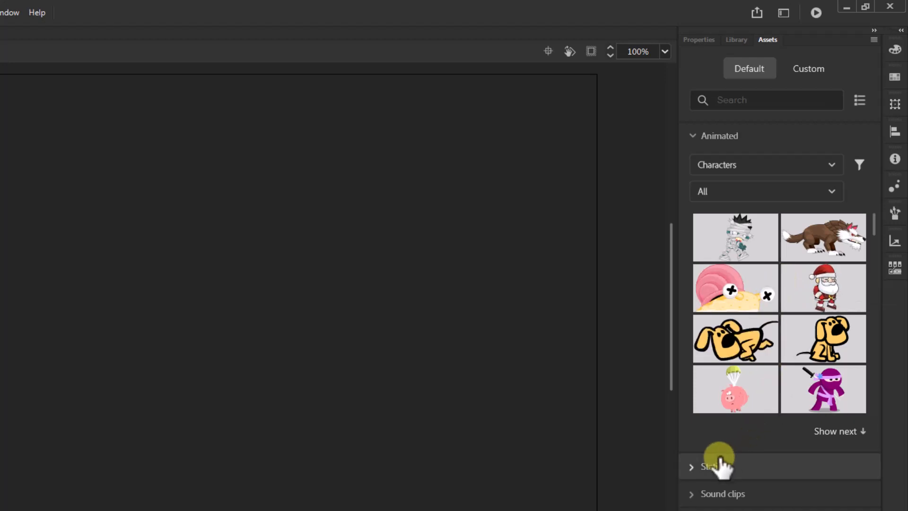
pyautogui.click(693, 467)
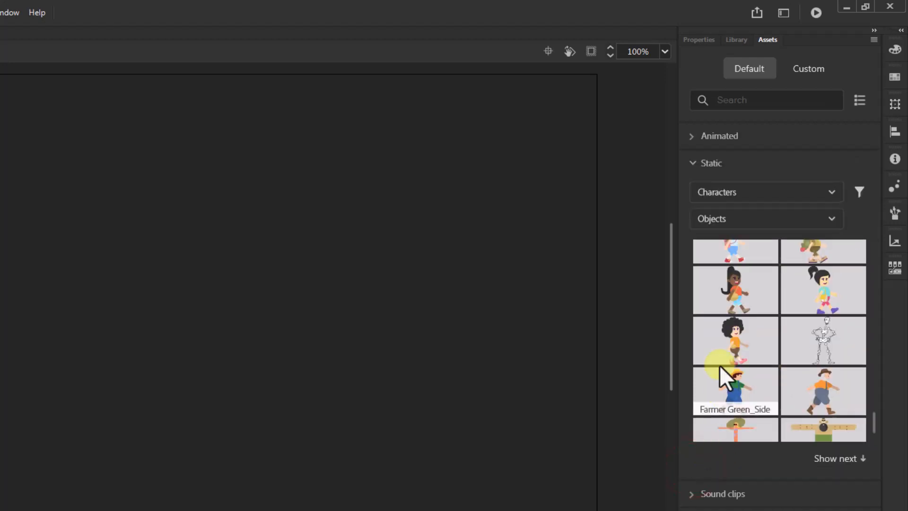
pyautogui.moveTo(876, 426)
pyautogui.mouseDown()
pyautogui.moveTo(867, 254)
pyautogui.moveTo(863, 423)
pyautogui.mouseUp()
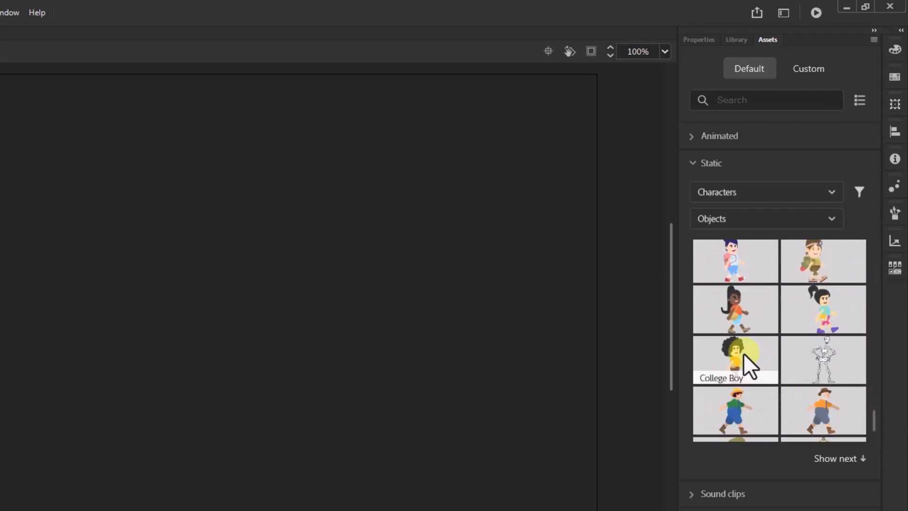
pyautogui.moveTo(745, 356); pyautogui.dragTo(430, 335)
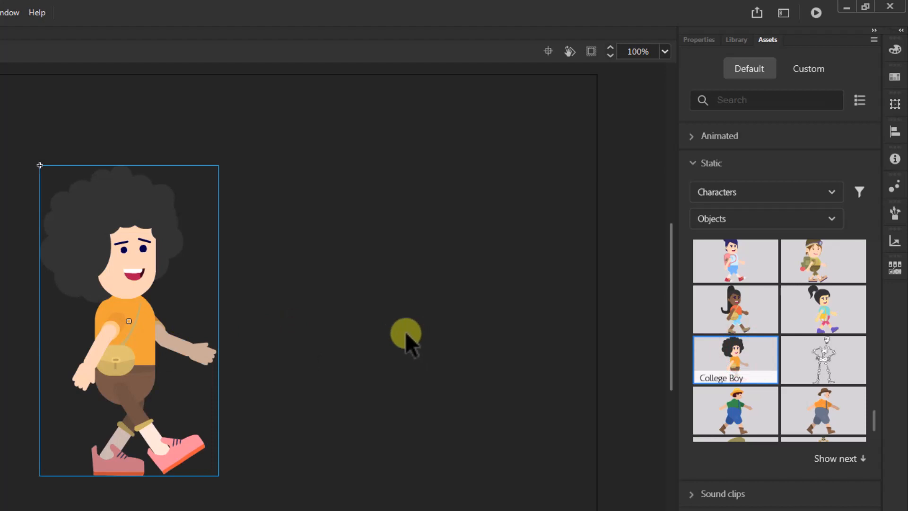
# Step: Open the College Boy symbol for editing and pull the rear arm's hand, forearm and upper arm apart to the right of the body
pyautogui.doubleClick(134, 304)
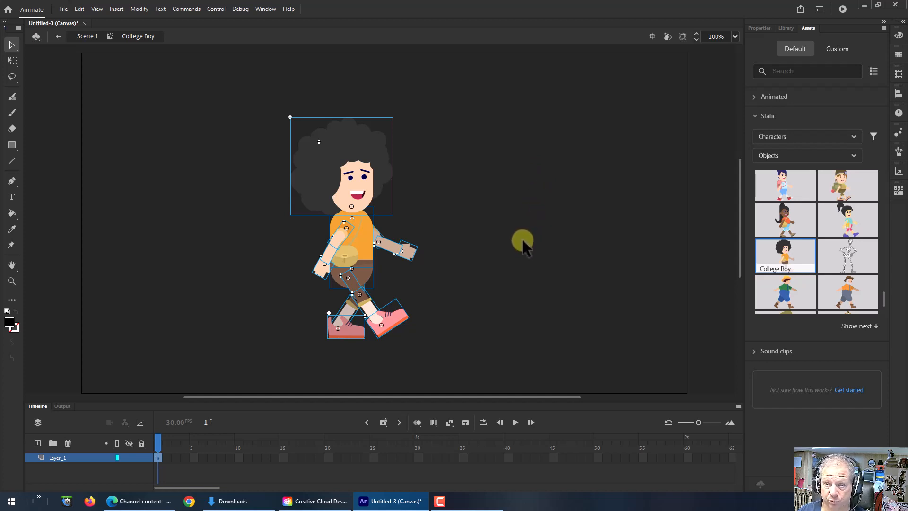
pyautogui.click(491, 236)
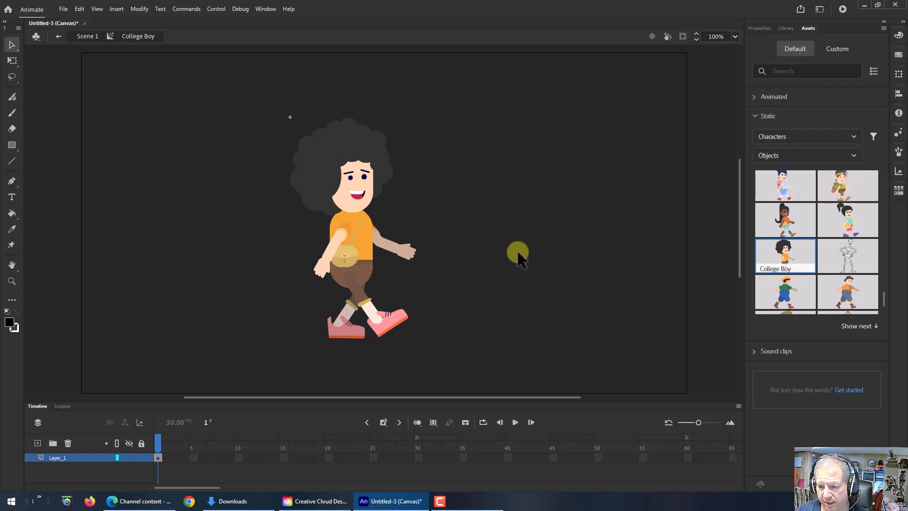
pyautogui.click(407, 254)
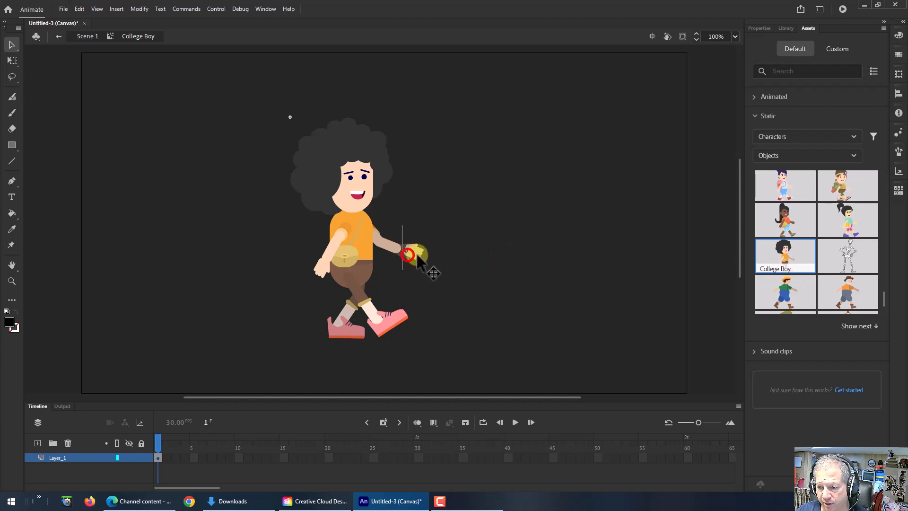
pyautogui.moveTo(417, 256); pyautogui.dragTo(478, 265)
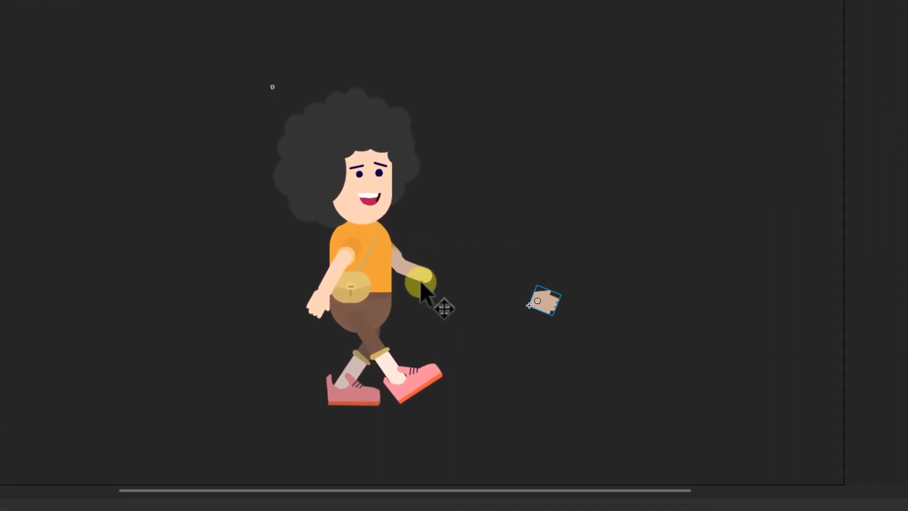
pyautogui.moveTo(422, 282); pyautogui.dragTo(496, 293)
pyautogui.click(402, 264)
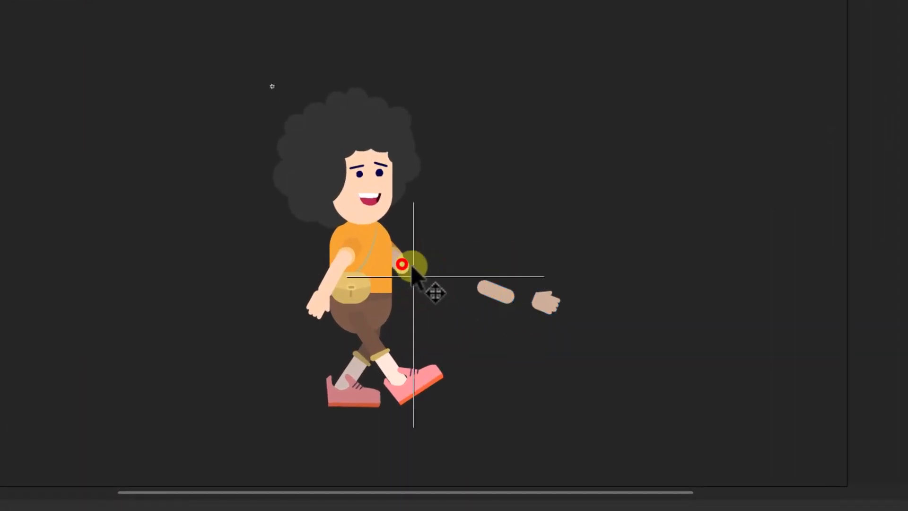
pyautogui.moveTo(411, 267); pyautogui.dragTo(443, 256)
# Step: Spread the front arm's hand, forearm and upper arm out to the left of the body, and lift the head clear of the torso
pyautogui.moveTo(312, 304); pyautogui.dragTo(244, 319)
pyautogui.moveTo(327, 287); pyautogui.dragTo(276, 280)
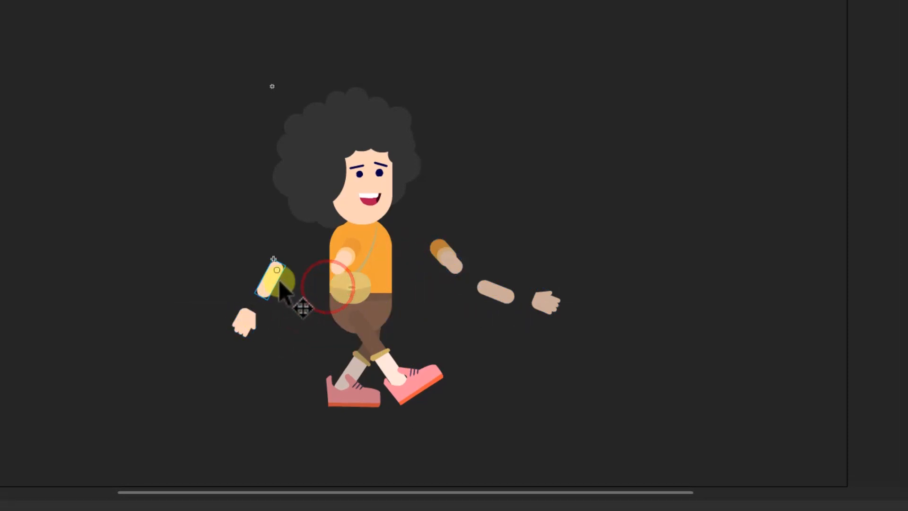
pyautogui.moveTo(338, 264); pyautogui.dragTo(286, 250)
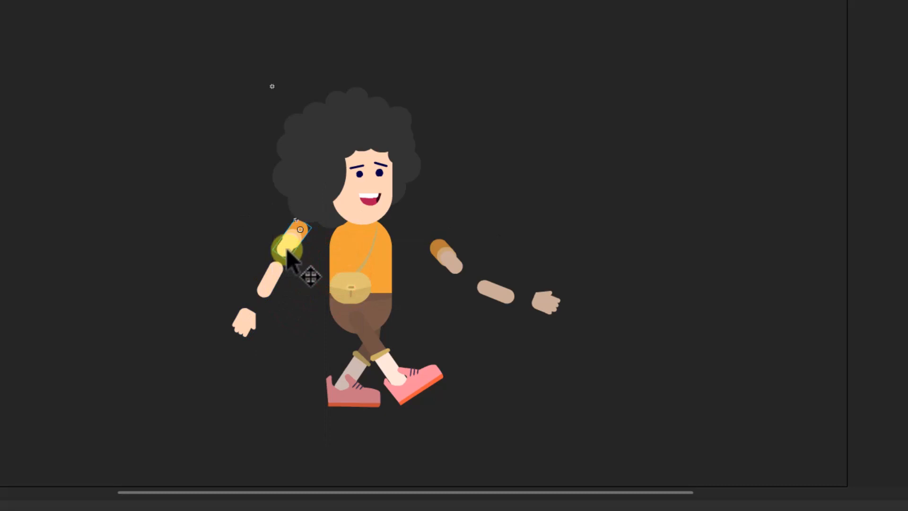
pyautogui.moveTo(240, 318); pyautogui.dragTo(217, 330)
pyautogui.moveTo(268, 283); pyautogui.dragTo(244, 300)
pyautogui.moveTo(292, 242); pyautogui.dragTo(274, 256)
pyautogui.click(413, 282)
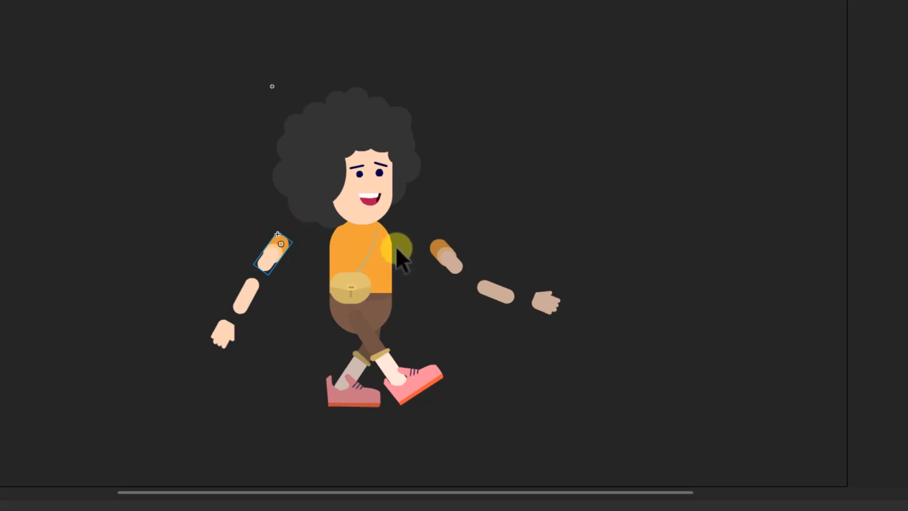
pyautogui.moveTo(362, 184); pyautogui.dragTo(377, 134)
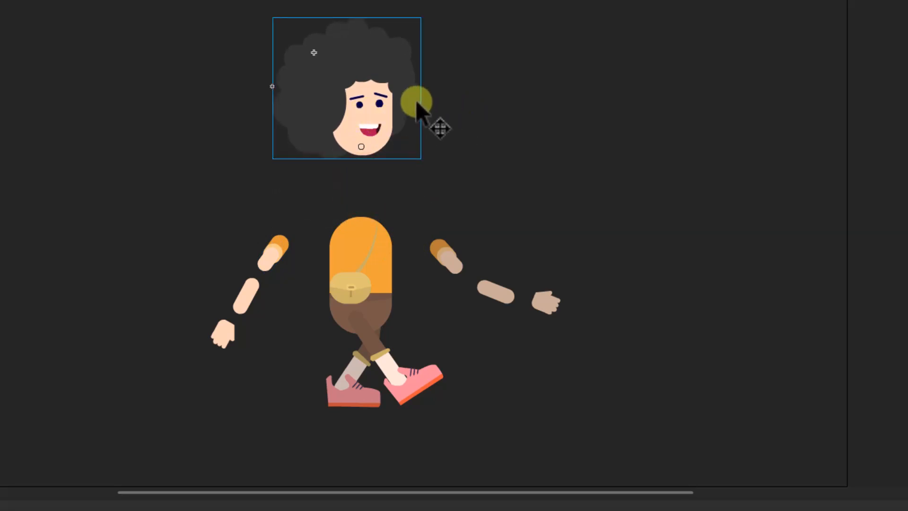
# Step: Separate both shoes, lower legs and thighs, spreading one leg to each side below the pelvis
pyautogui.moveTo(425, 373); pyautogui.dragTo(454, 420)
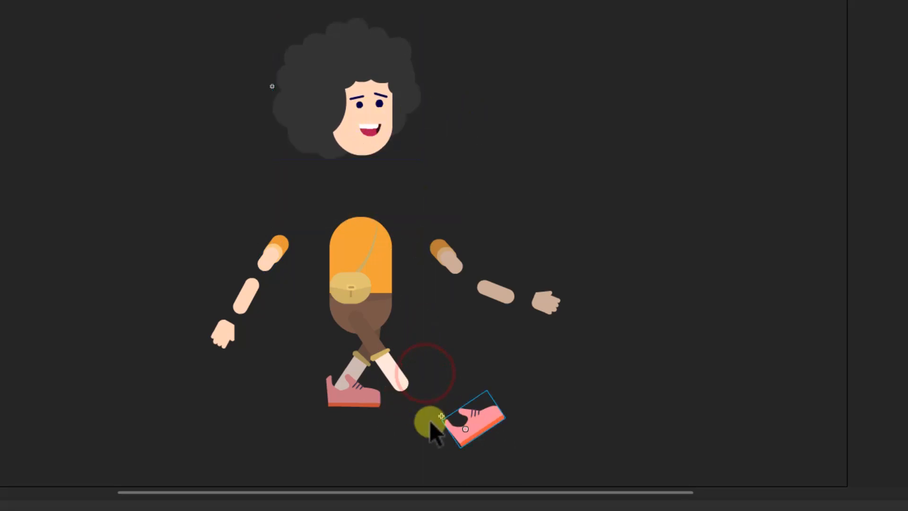
pyautogui.moveTo(353, 396); pyautogui.dragTo(290, 449)
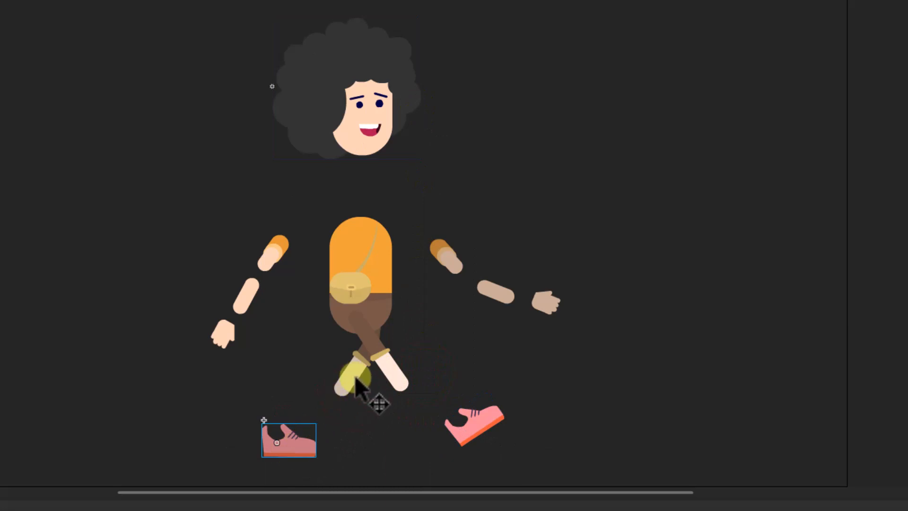
pyautogui.moveTo(354, 375); pyautogui.dragTo(307, 394)
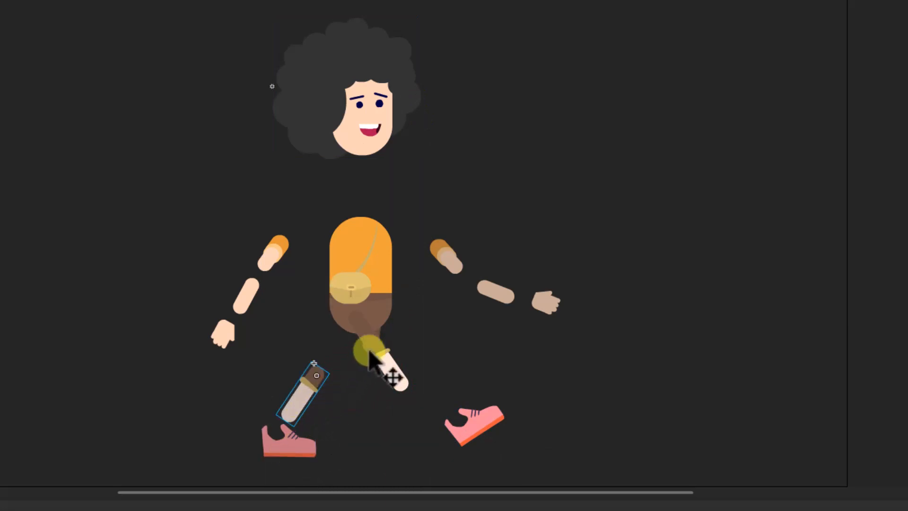
pyautogui.moveTo(379, 328); pyautogui.dragTo(332, 345)
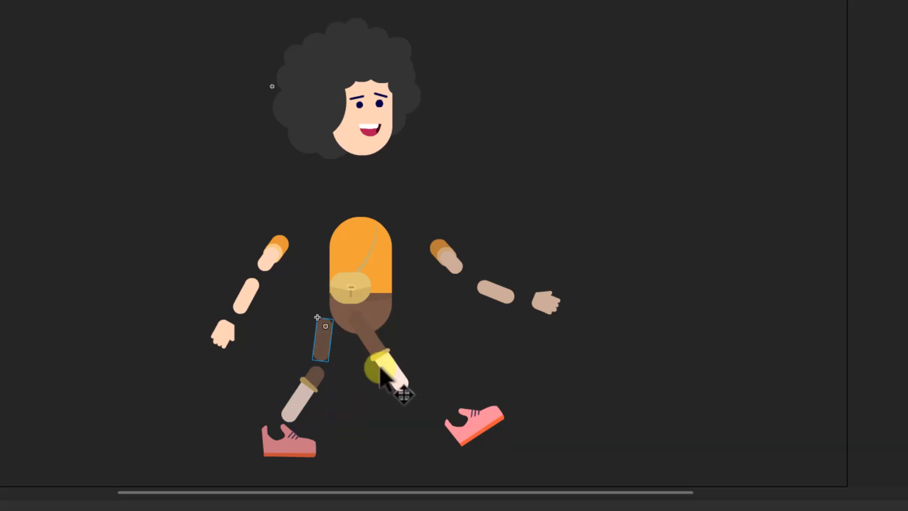
pyautogui.moveTo(395, 376); pyautogui.dragTo(426, 400)
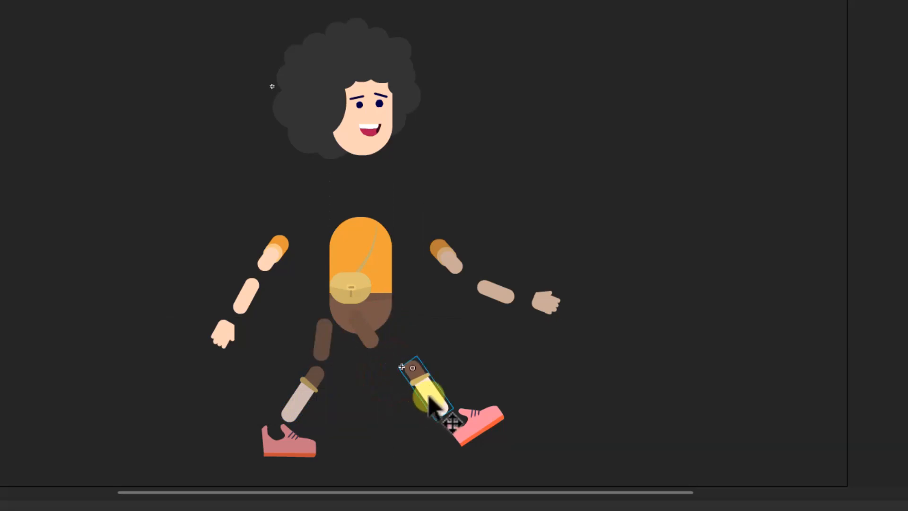
pyautogui.moveTo(363, 344); pyautogui.dragTo(419, 335)
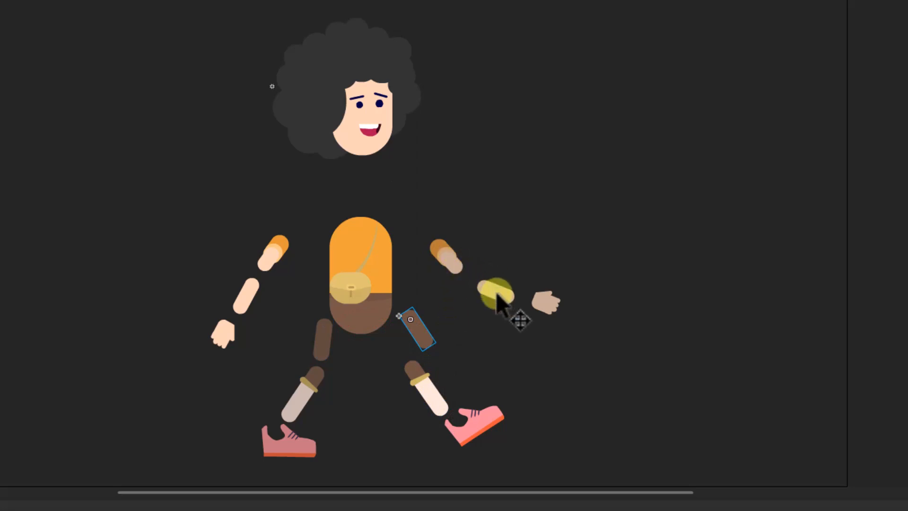
pyautogui.moveTo(496, 294); pyautogui.dragTo(554, 302)
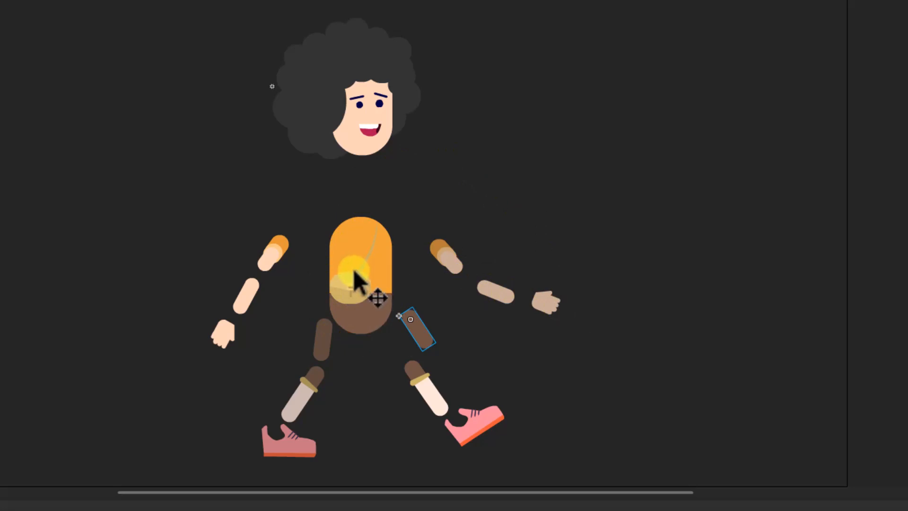
# Step: Move the torso up towards the head to leave a gap above the pelvis, and nudge the pelvis slightly upward
pyautogui.moveTo(370, 249); pyautogui.dragTo(369, 214)
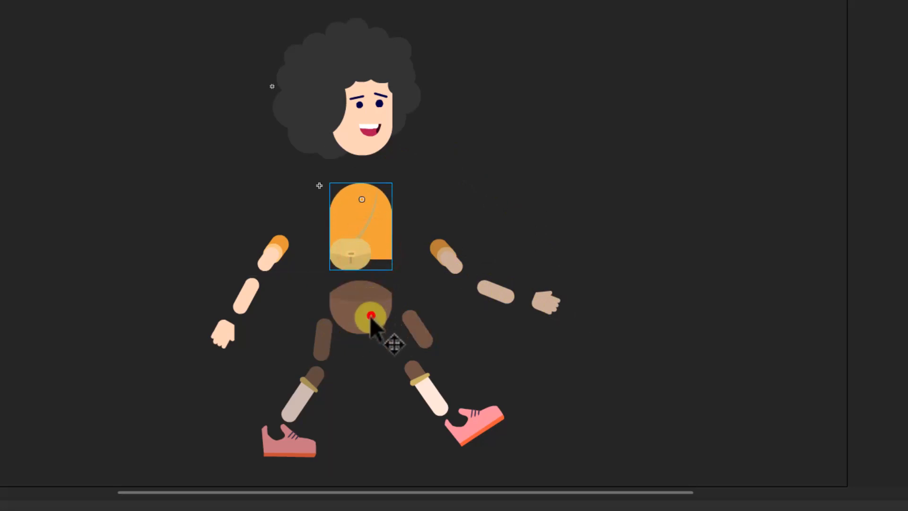
pyautogui.moveTo(370, 316); pyautogui.dragTo(371, 318)
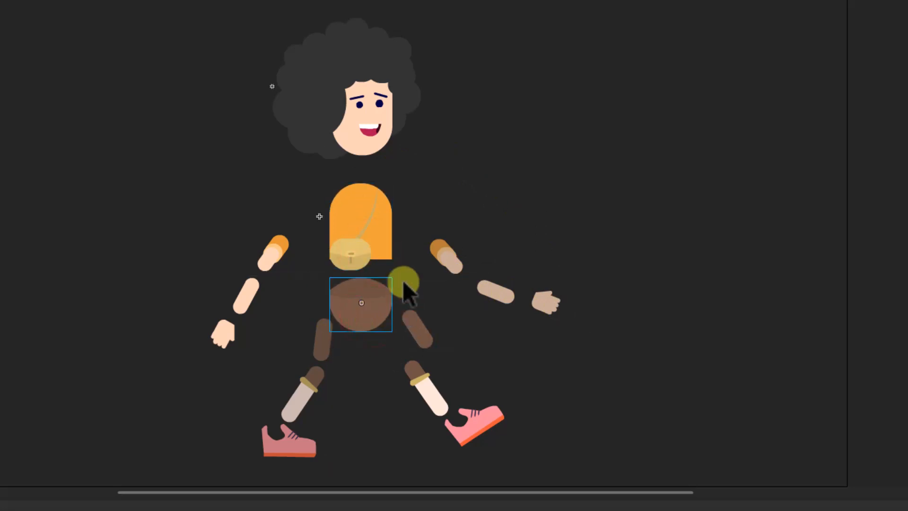
pyautogui.click(373, 228)
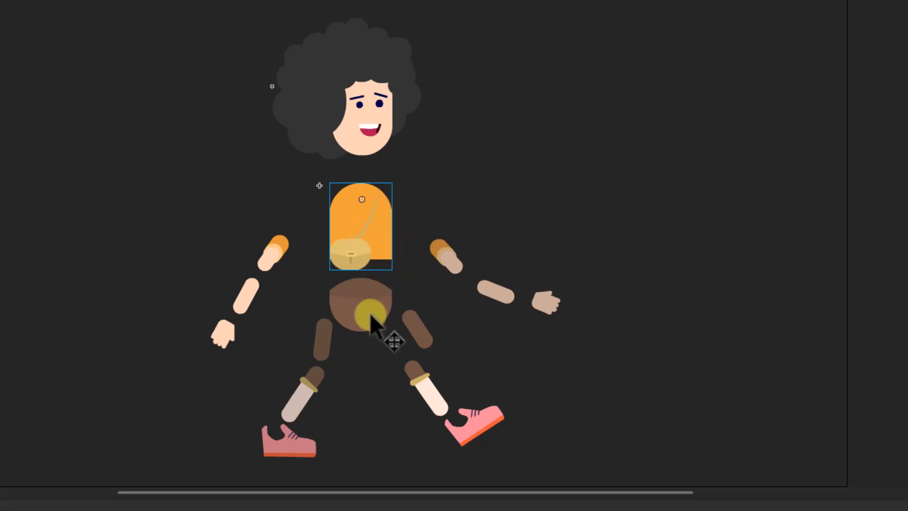
pyautogui.click(371, 316)
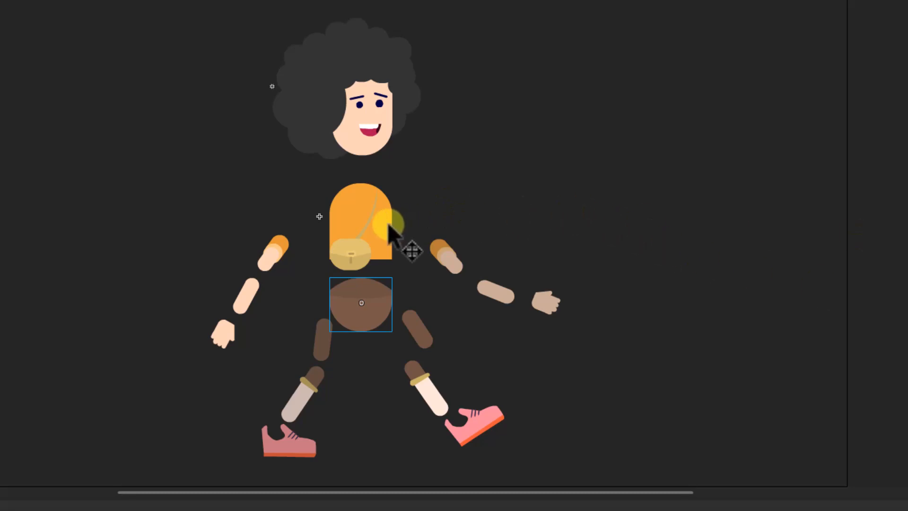
pyautogui.moveTo(385, 225)
pyautogui.mouseDown()
pyautogui.moveTo(433, 212)
pyautogui.moveTo(371, 218)
pyautogui.moveTo(381, 227)
pyautogui.mouseUp()
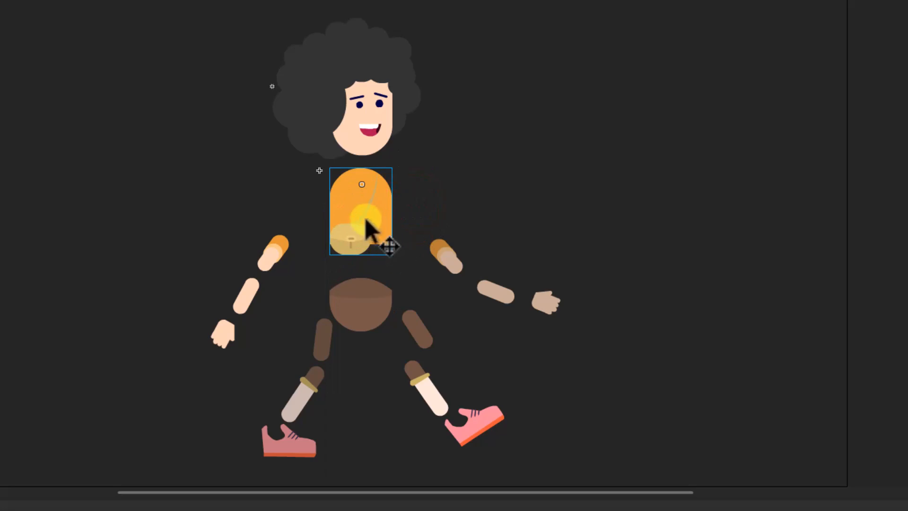
# Step: Select the rear arm's upper arm, forearm and hand, and the pelvis, one after another to check each separate part
pyautogui.click(448, 251)
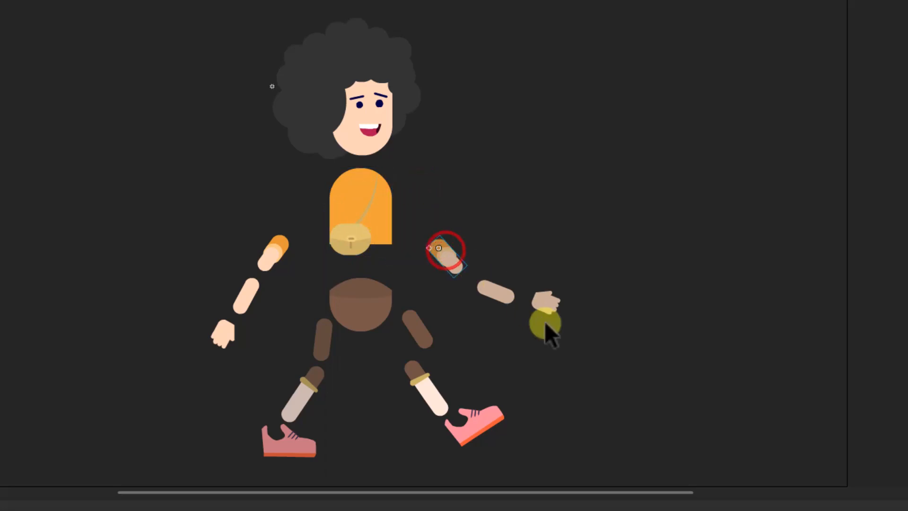
pyautogui.click(501, 298)
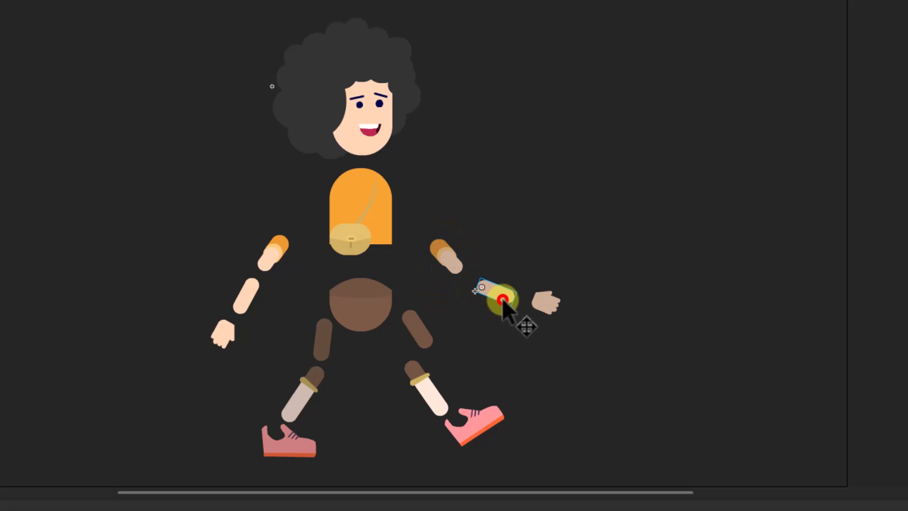
pyautogui.click(551, 305)
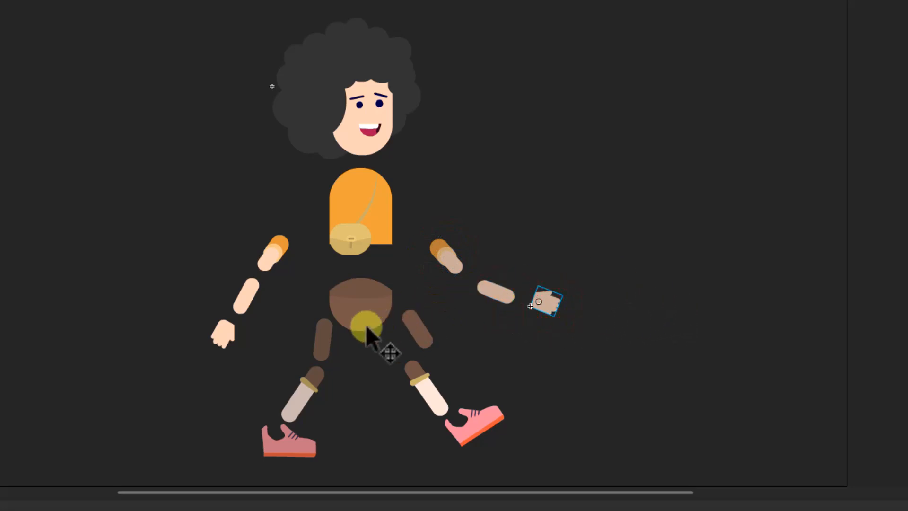
pyautogui.click(364, 308)
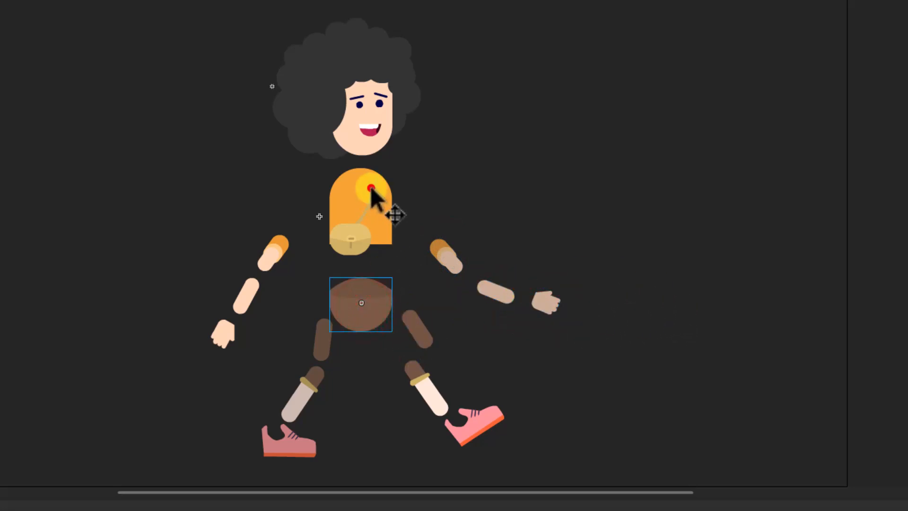
# Step: Lower the torso so it overlaps the pelvis, and select the two parts alternately to compare their bounds
pyautogui.moveTo(370, 187); pyautogui.dragTo(369, 259)
pyautogui.click(370, 321)
pyautogui.click(370, 265)
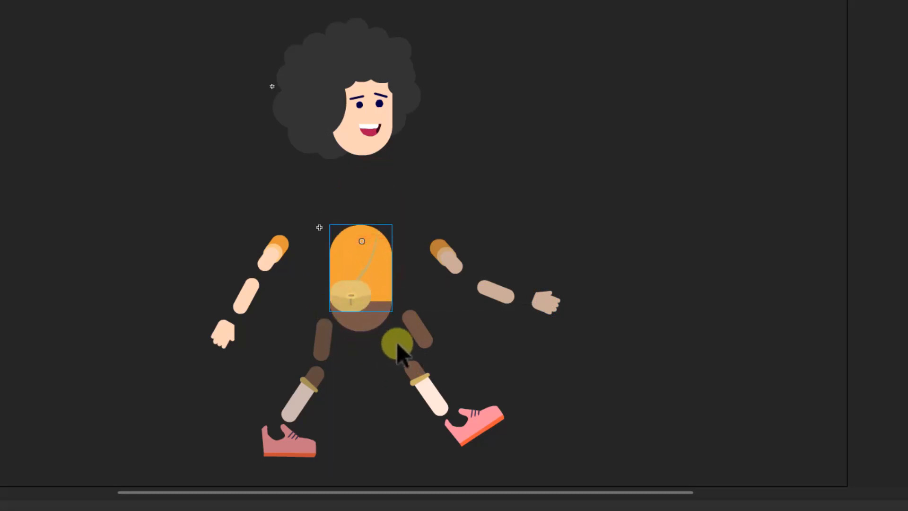
pyautogui.click(374, 328)
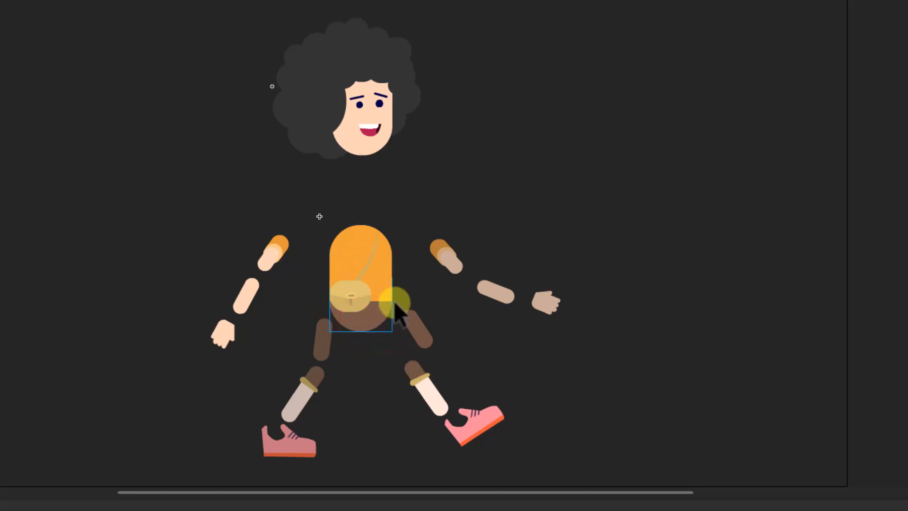
pyautogui.click(379, 248)
pyautogui.click(371, 322)
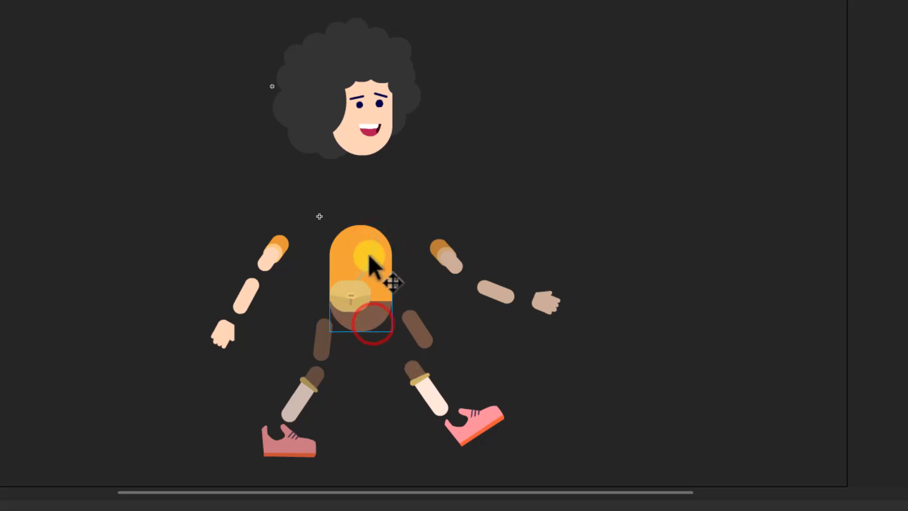
# Step: Raise the torso off the pelvis and position it in the gap just below the head
pyautogui.moveTo(369, 255); pyautogui.dragTo(364, 197)
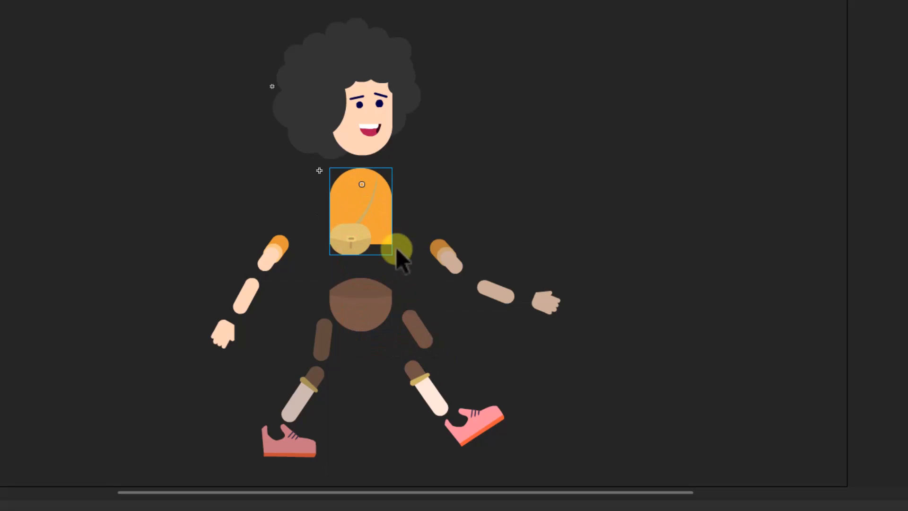
pyautogui.moveTo(378, 229); pyautogui.dragTo(379, 235)
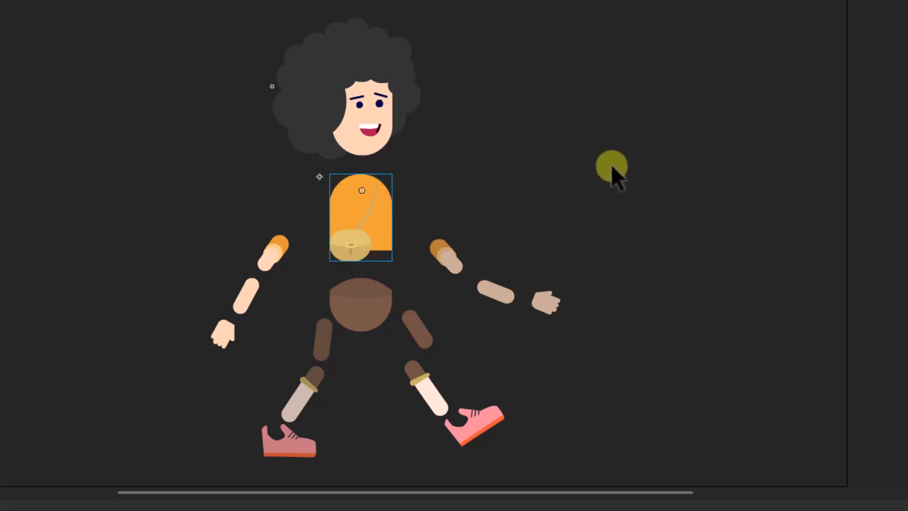